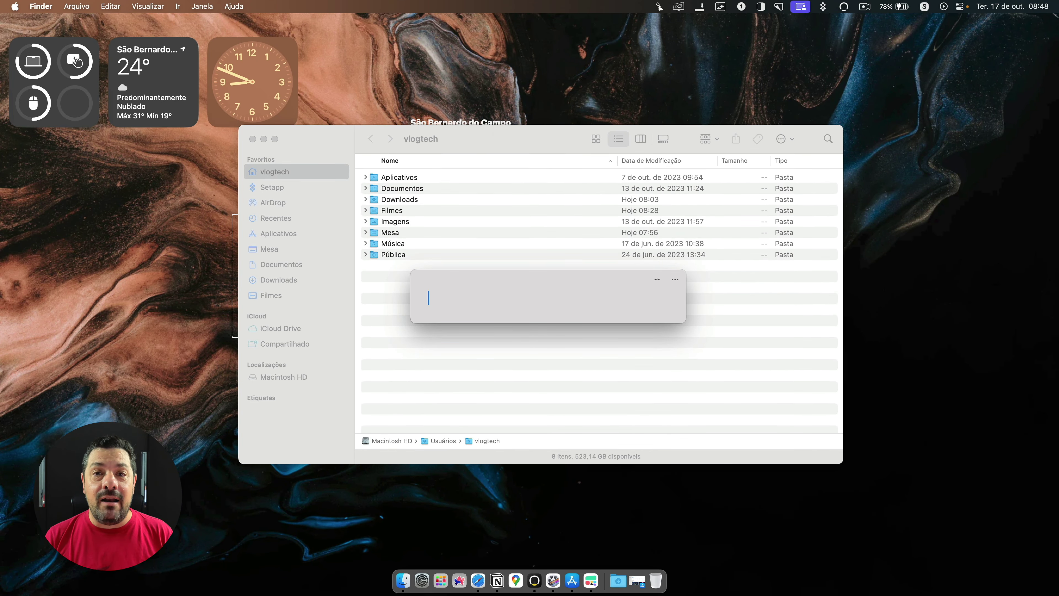
- Enter "IR ao Mercado no fim da Tarde" as the menu bar reminder text and dismiss the note box
type("IR")
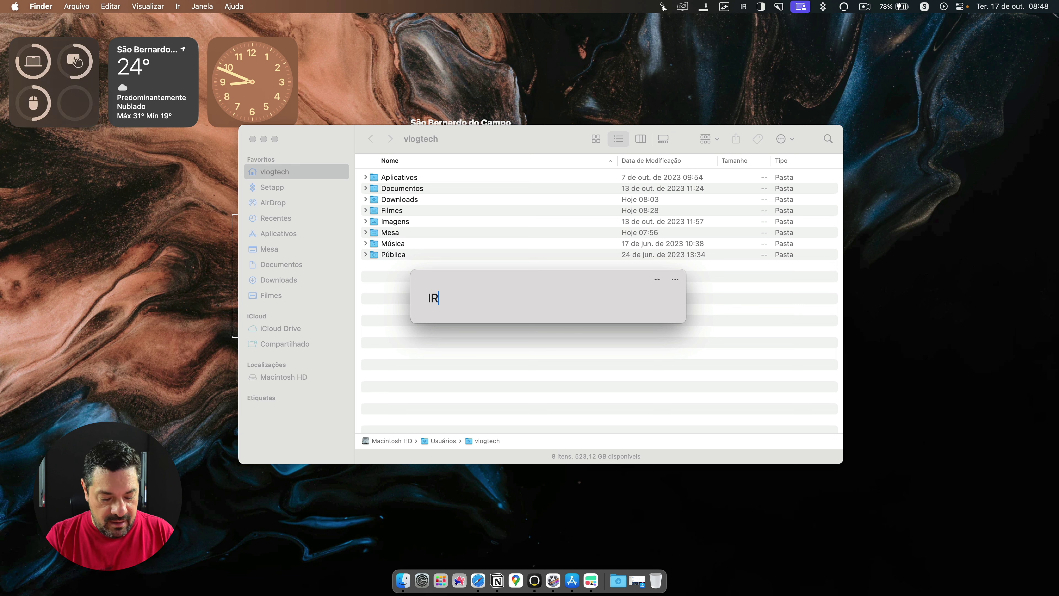
type(" ao Mercado")
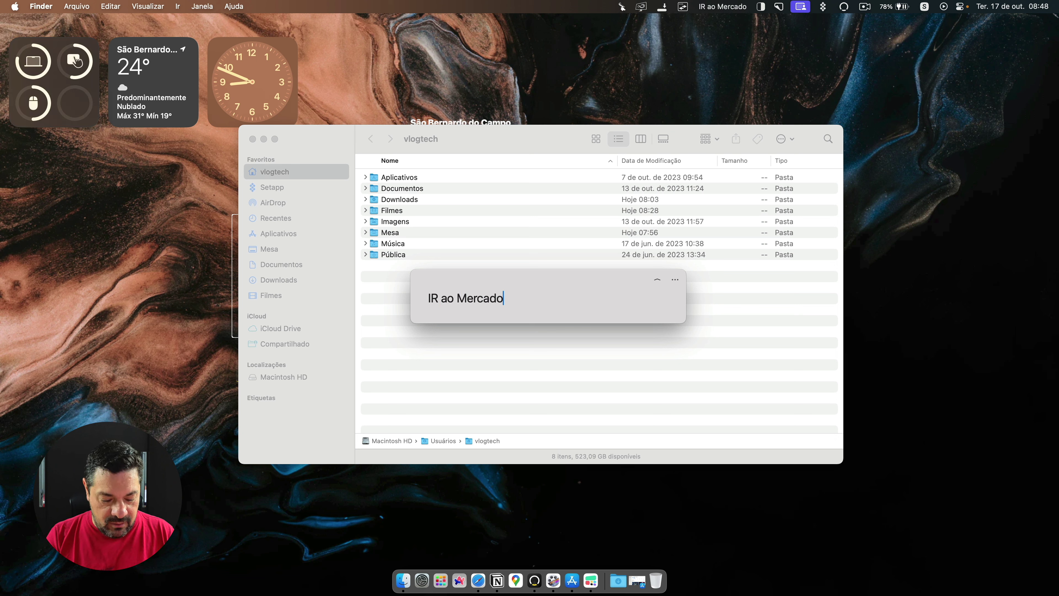
type(" no fima da Tarde")
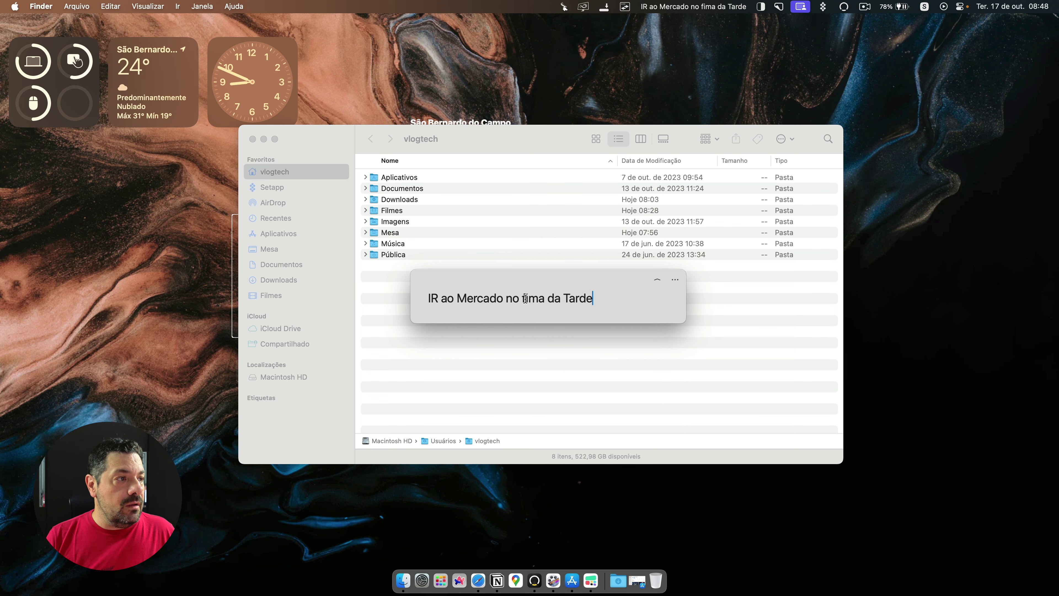
left_click(538, 298)
key("Delete")
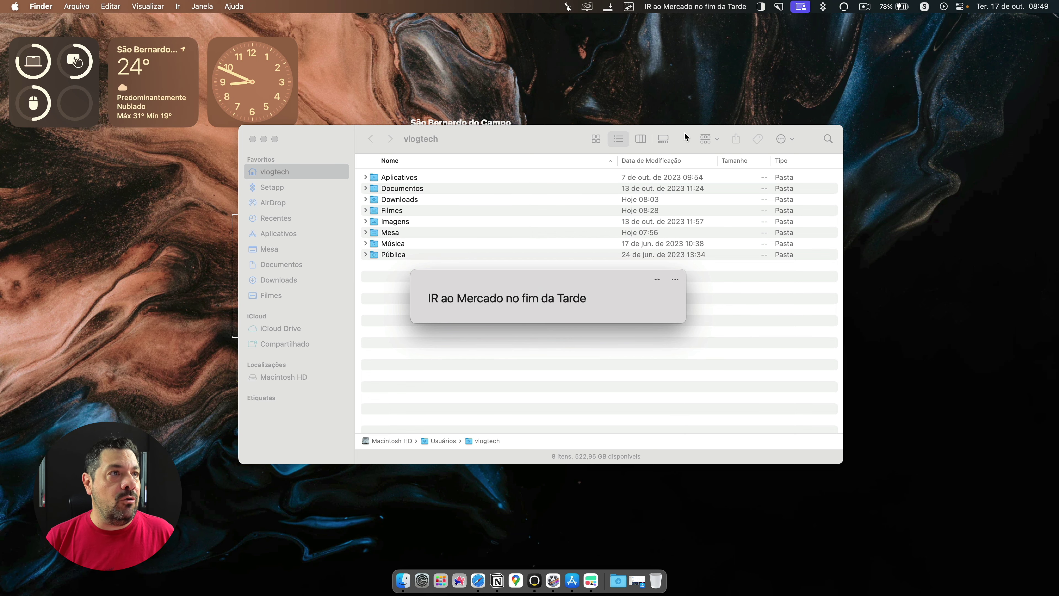
left_click(695, 11)
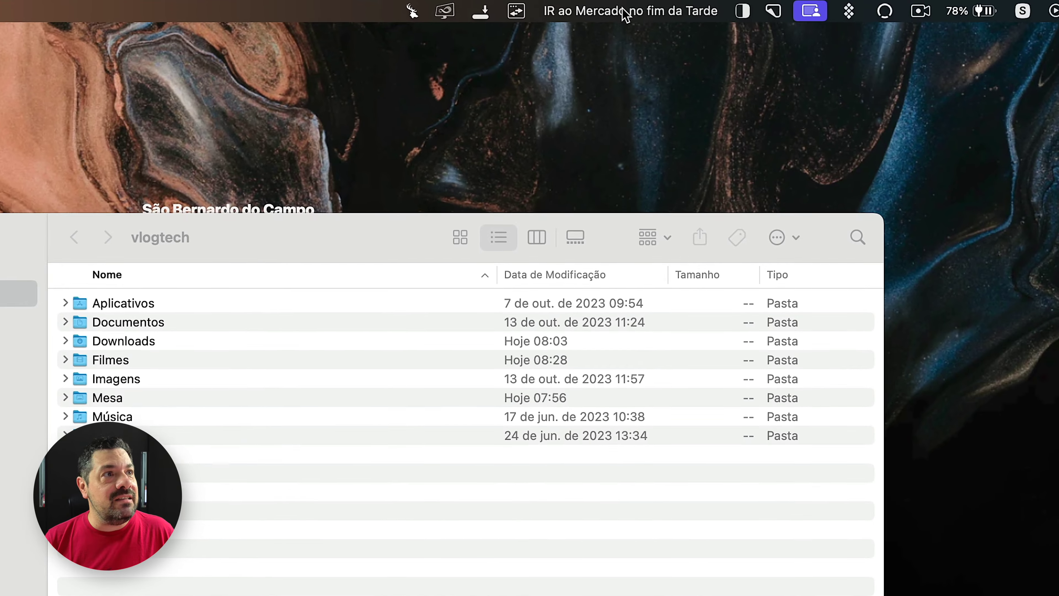
- In the reminder app's Appearance settings, set the maximum width to 230, reduce the text size by one notch, and close the settings
left_click(626, 11)
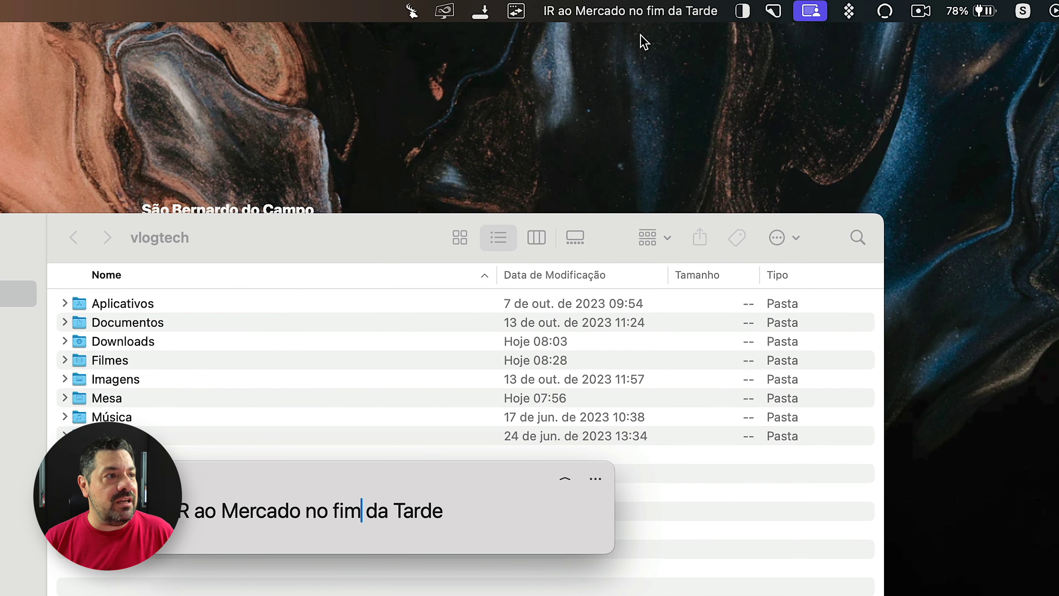
left_click(597, 480)
left_click(625, 542)
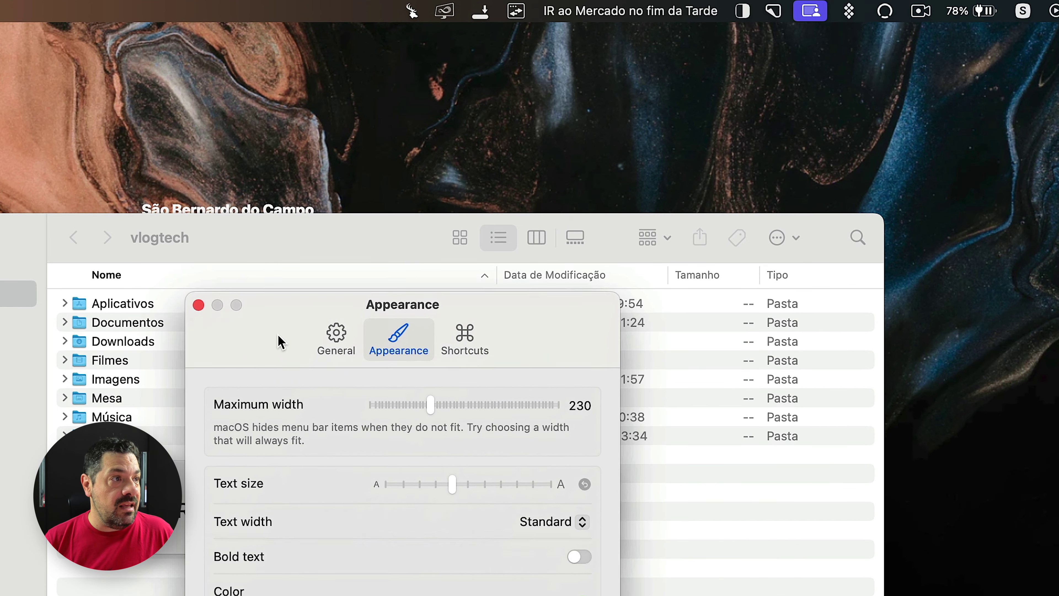
mouse_move(429, 411)
left_mouse_down()
mouse_move(372, 407)
mouse_move(440, 412)
left_mouse_up()
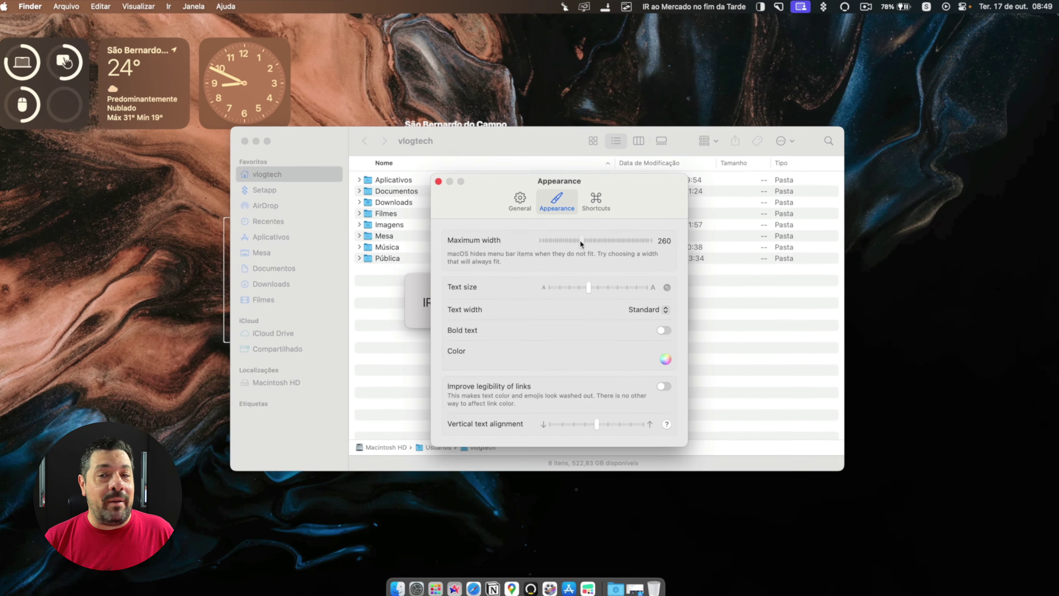
left_click_drag(580, 241, 576, 241)
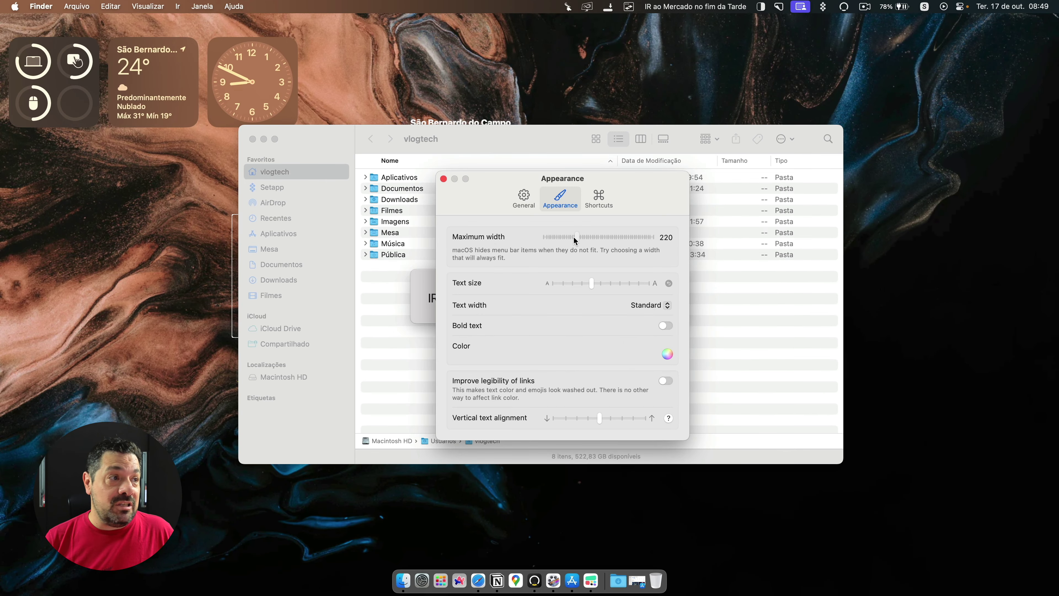
mouse_move(591, 284)
left_mouse_down()
mouse_move(569, 281)
mouse_move(595, 281)
mouse_move(582, 287)
left_mouse_up()
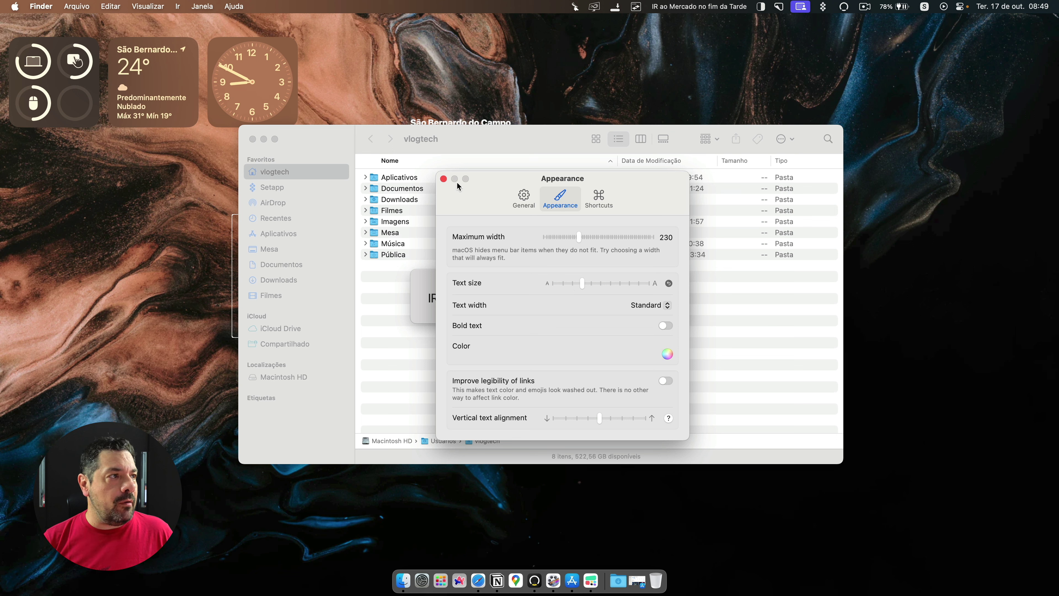
left_click(444, 179)
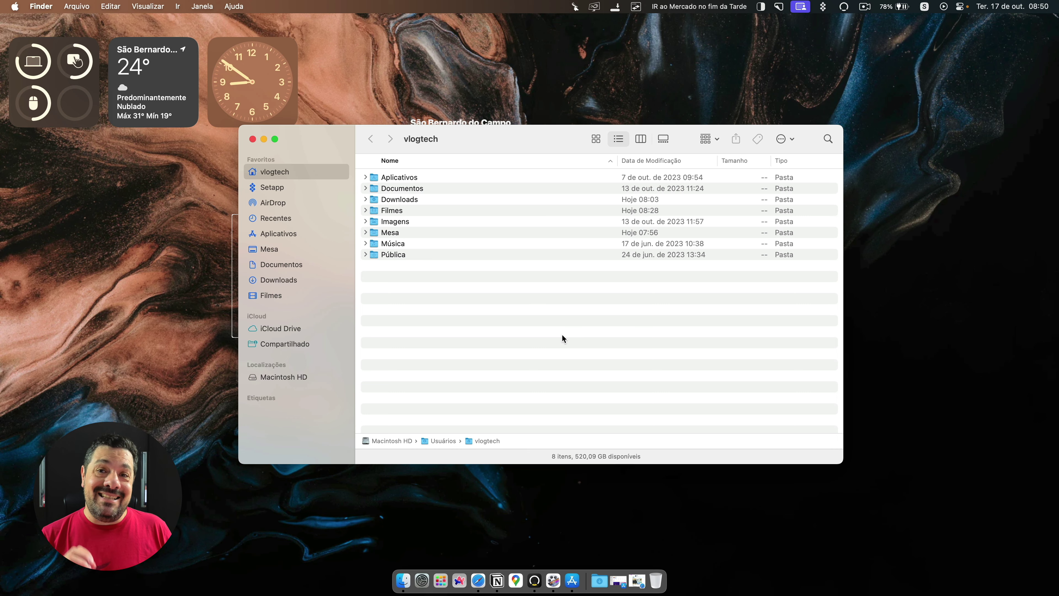
- Cycle through the open applications in the standard macOS app switcher and return to Finder
key("super+Tab")
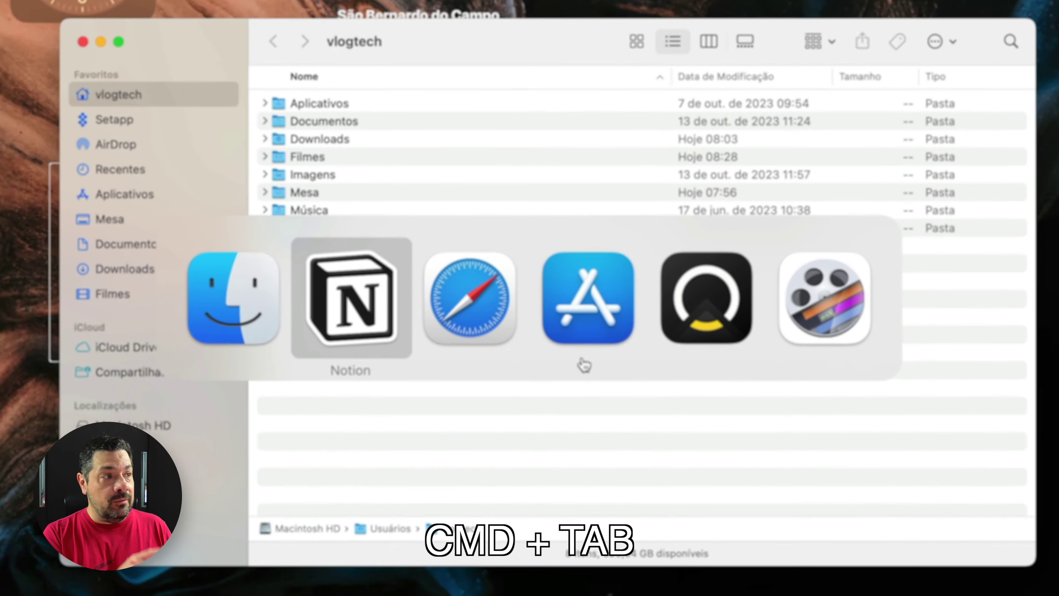
key("super+Tab")
key("super+Tab")
key("super+Tab")
key("super+Tab")
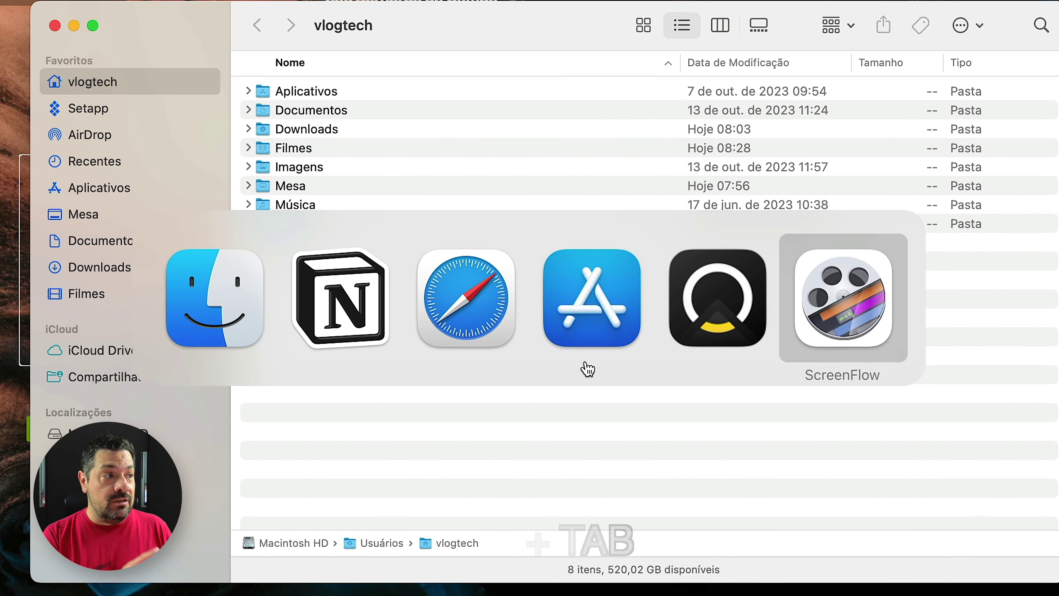
key("super+Tab")
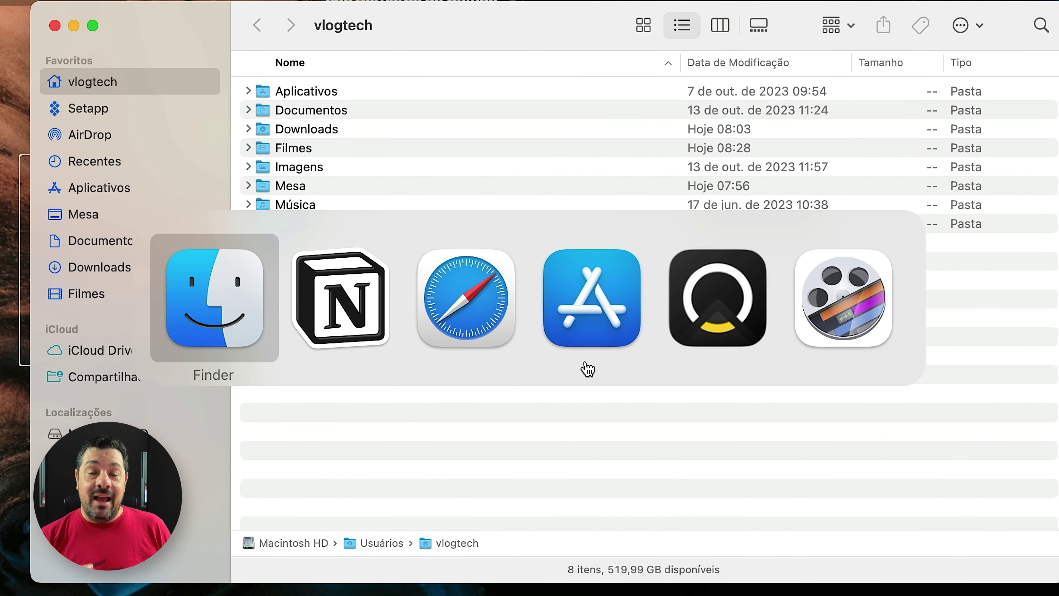
key("super+Tab")
key("super+Tab")
key("super+Tab")
key("super+Tab")
key("super+Tab")
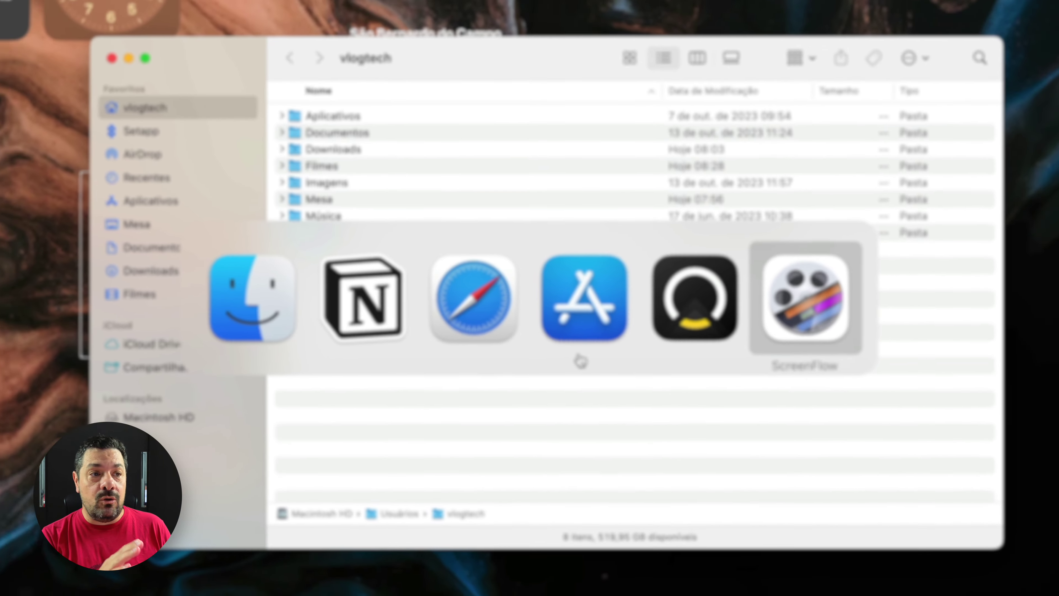
key("super+Tab")
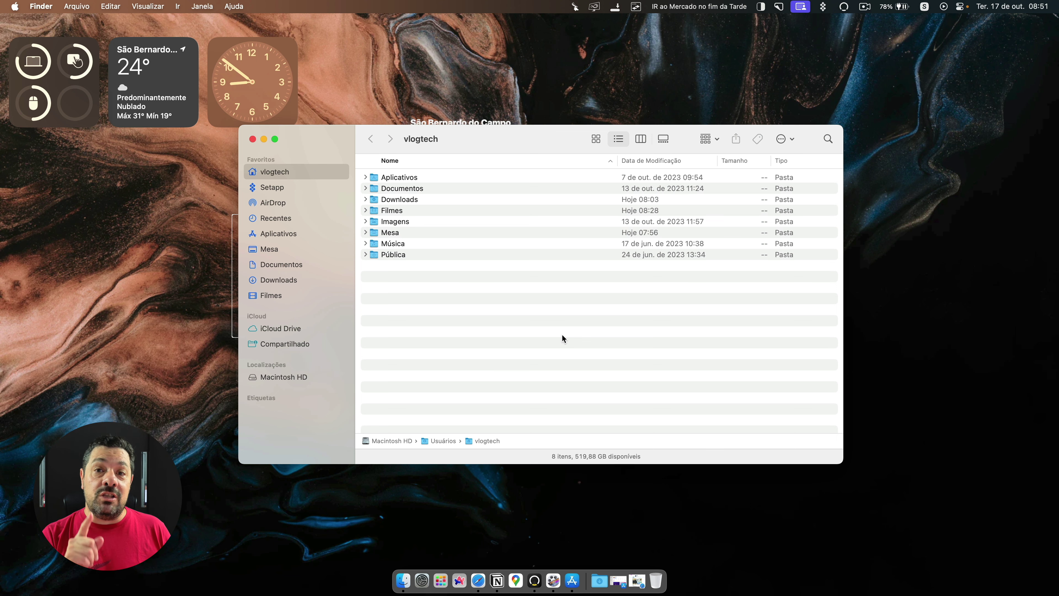
- Cycle through the open windows in AltTab's preview switcher and examine the thumbnails and their window controls
key("alt+Tab")
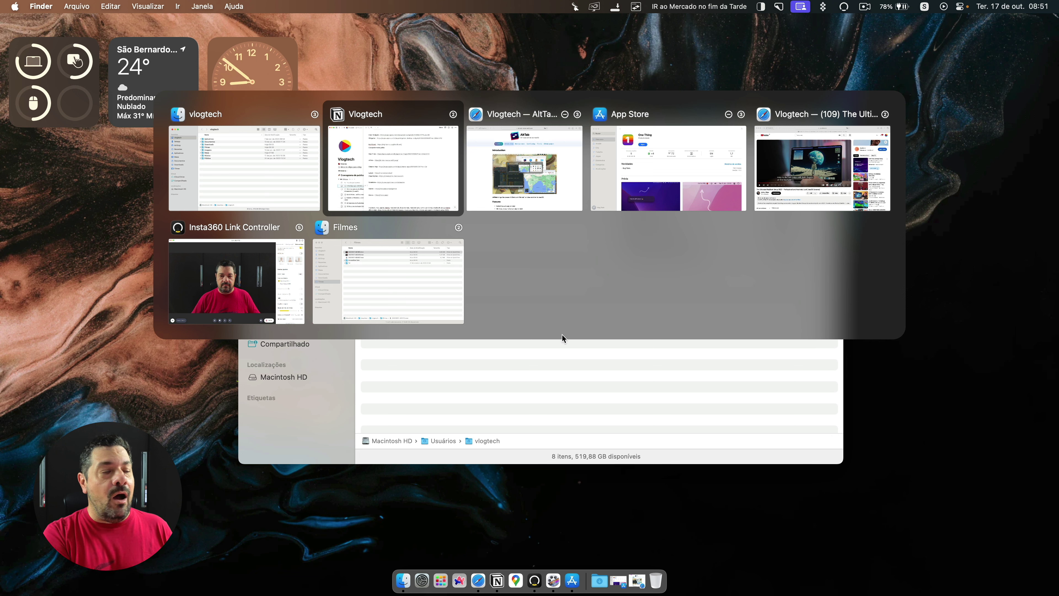
key("alt+Tab")
key("alt+Tab")
key("alt+Tab")
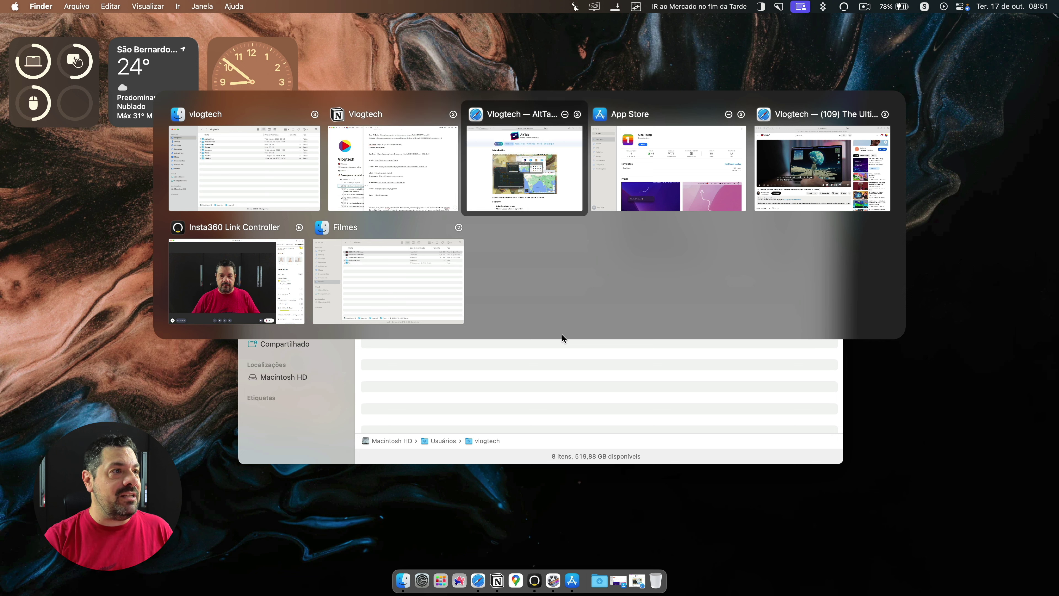
key("alt+Tab")
key("alt+Tab")
key("alt+Tab")
key("alt+Tab")
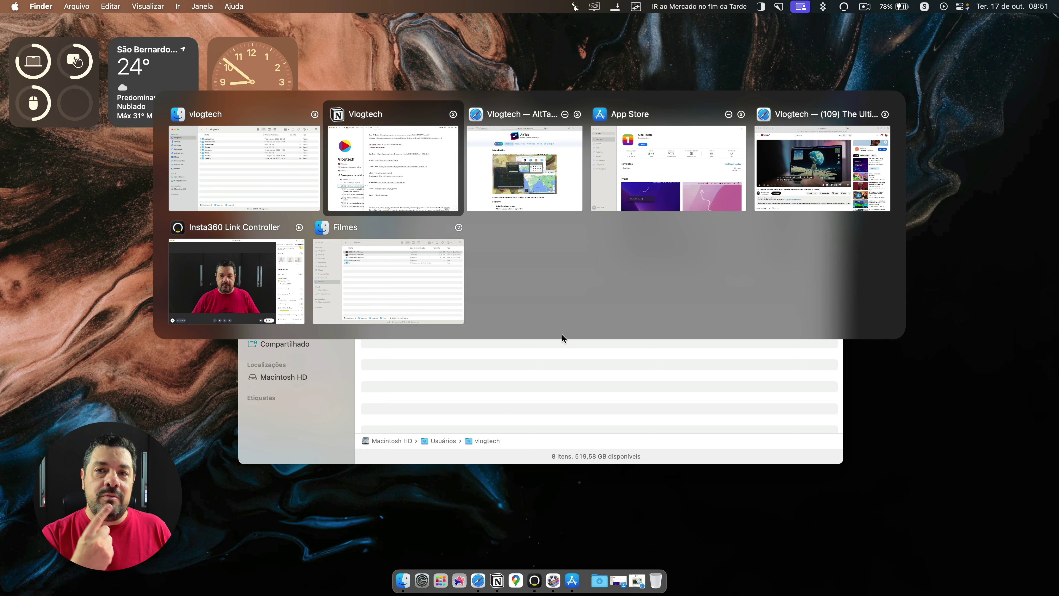
key("alt+Tab")
key("alt+Tab")
key("alt+Tab")
key("alt+Tab")
key("alt+Tab")
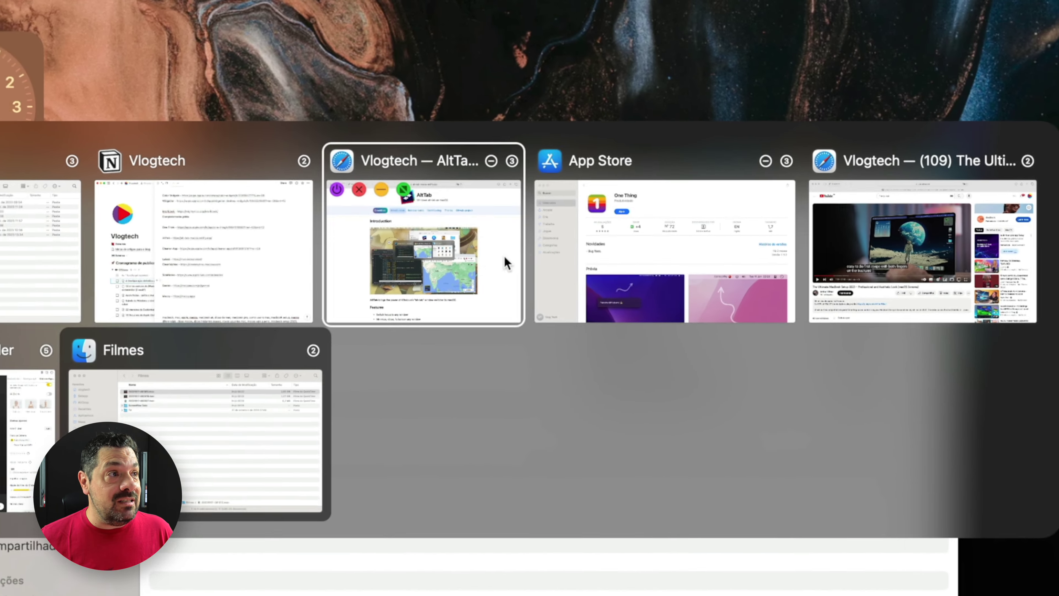
mouse_move(654, 182)
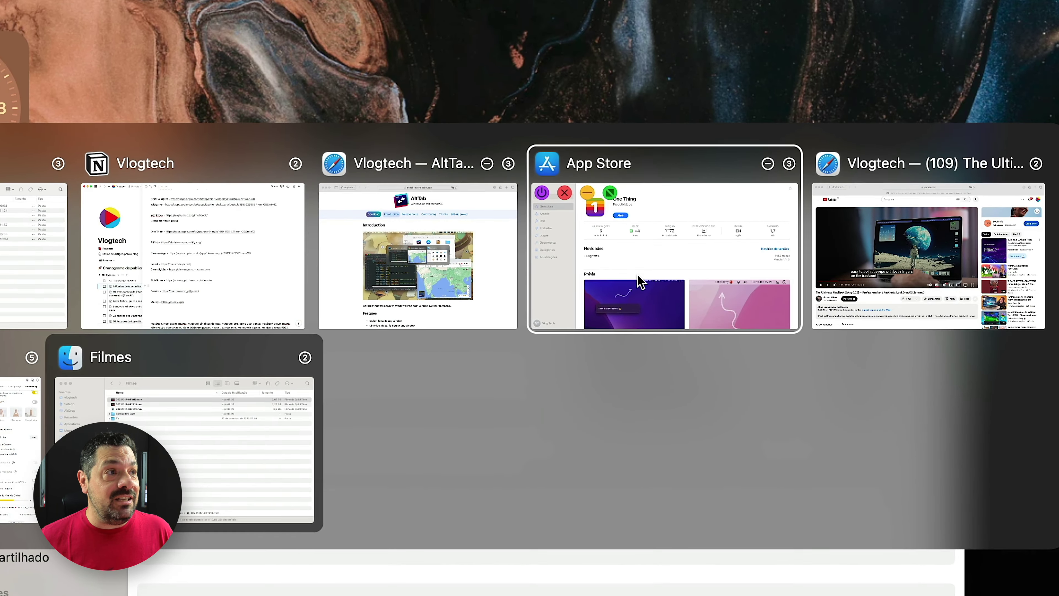
mouse_move(369, 269)
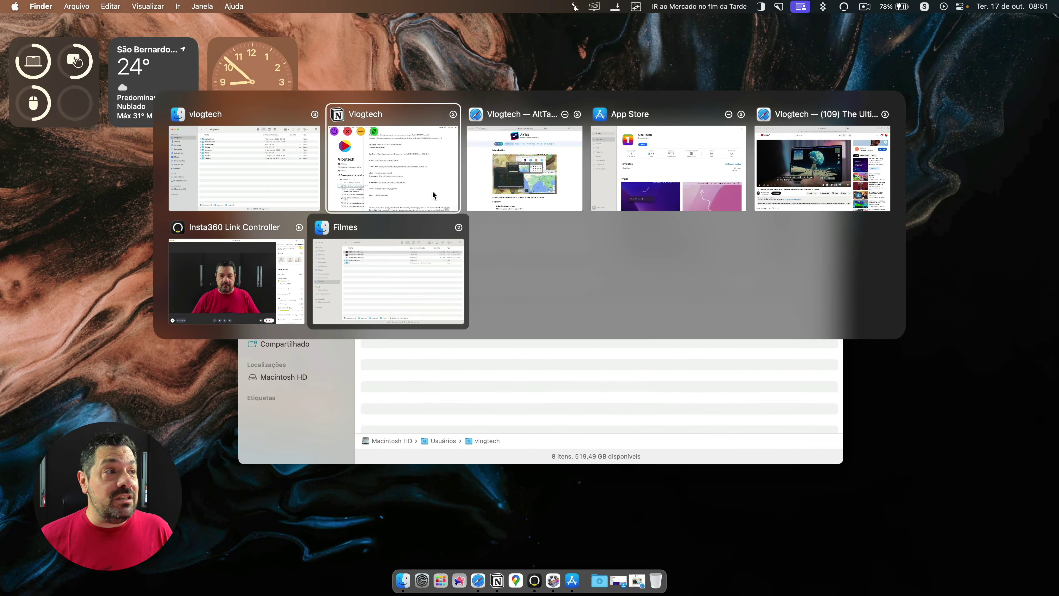
- Review AltTab's Controles preferences for Atalho 1, try its window-switching shortcut, and close the preferences
key("super+comma")
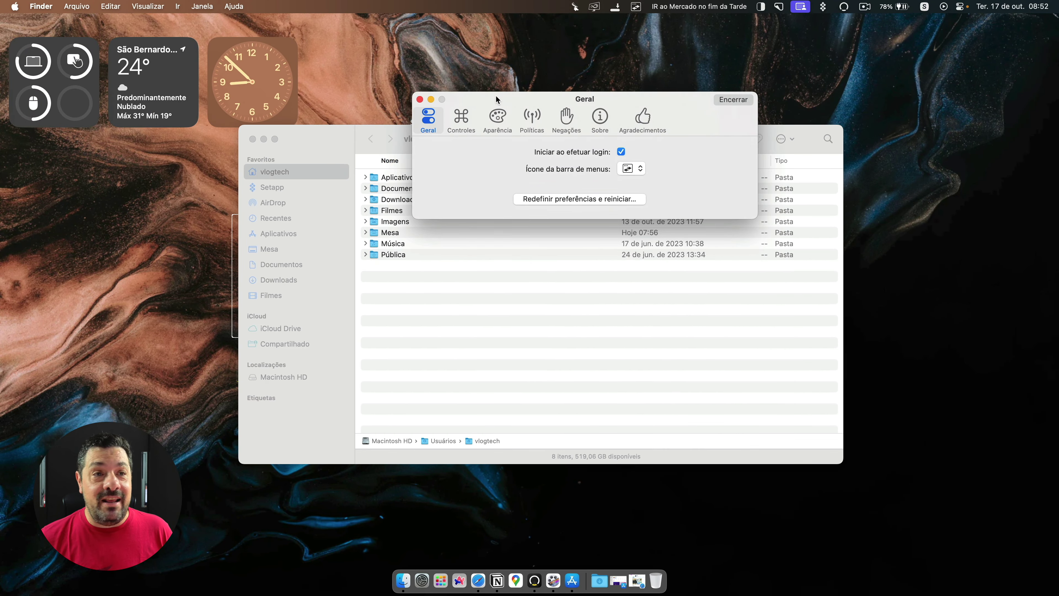
left_click(461, 119)
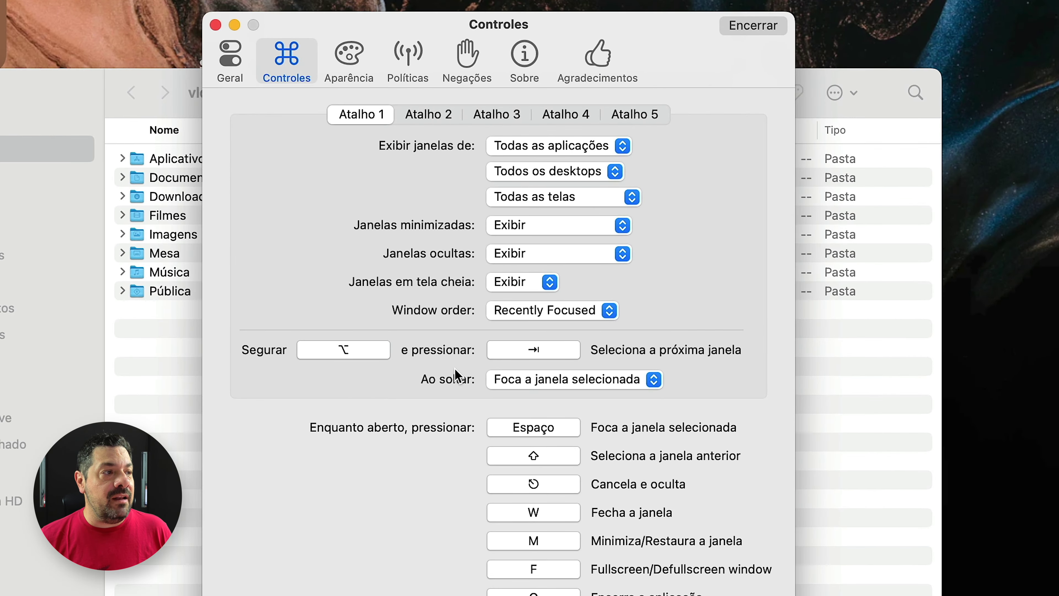
key("alt+Tab")
key("alt+Tab")
key("alt+Tab")
key("alt+Tab")
key("alt+Tab")
key("alt+Tab")
key("alt+Tab")
key("Escape")
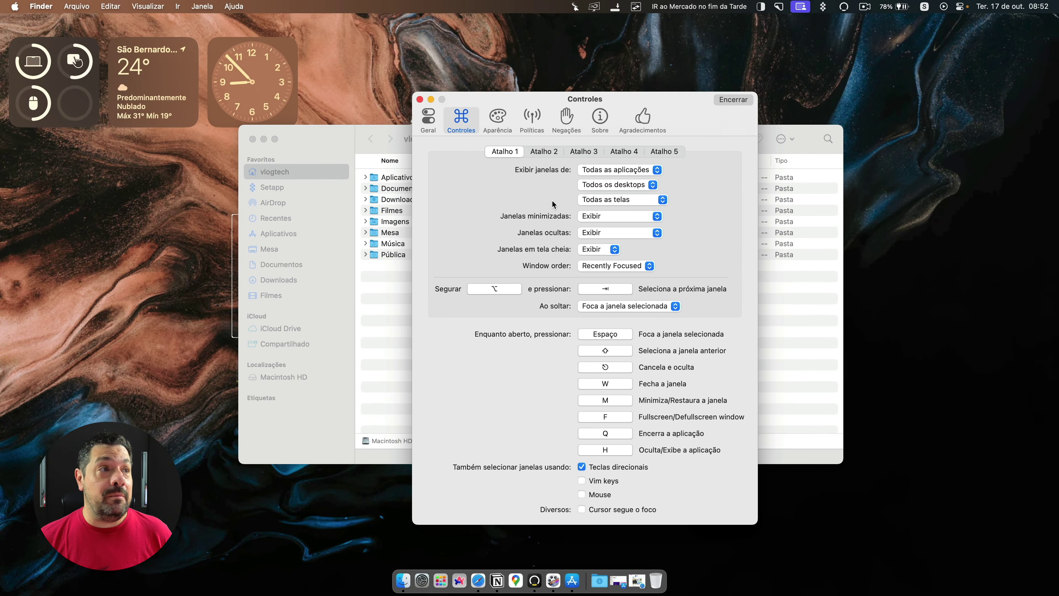
left_click(420, 99)
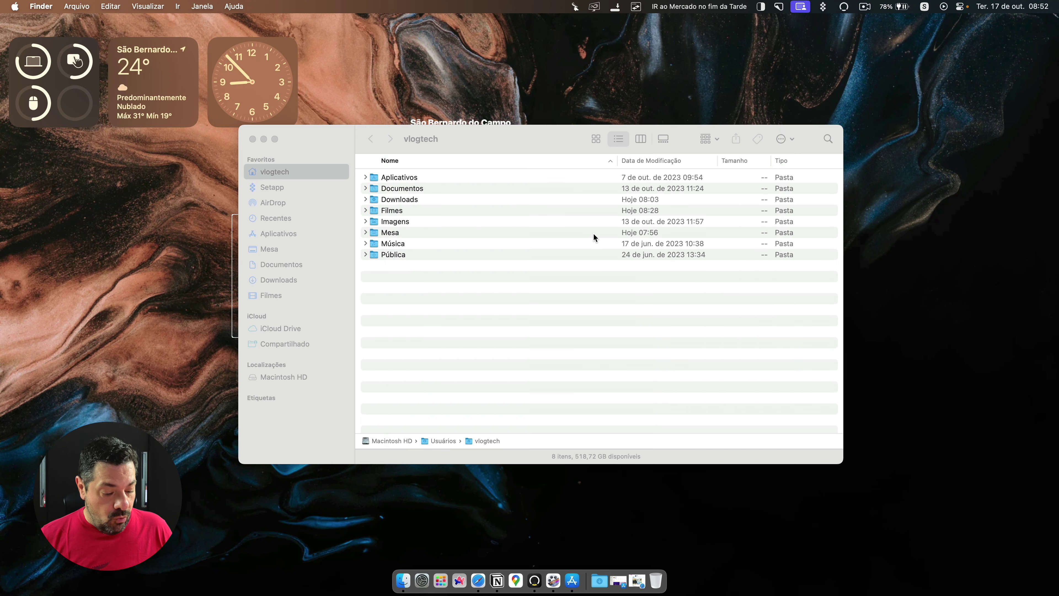
key("alt+Tab")
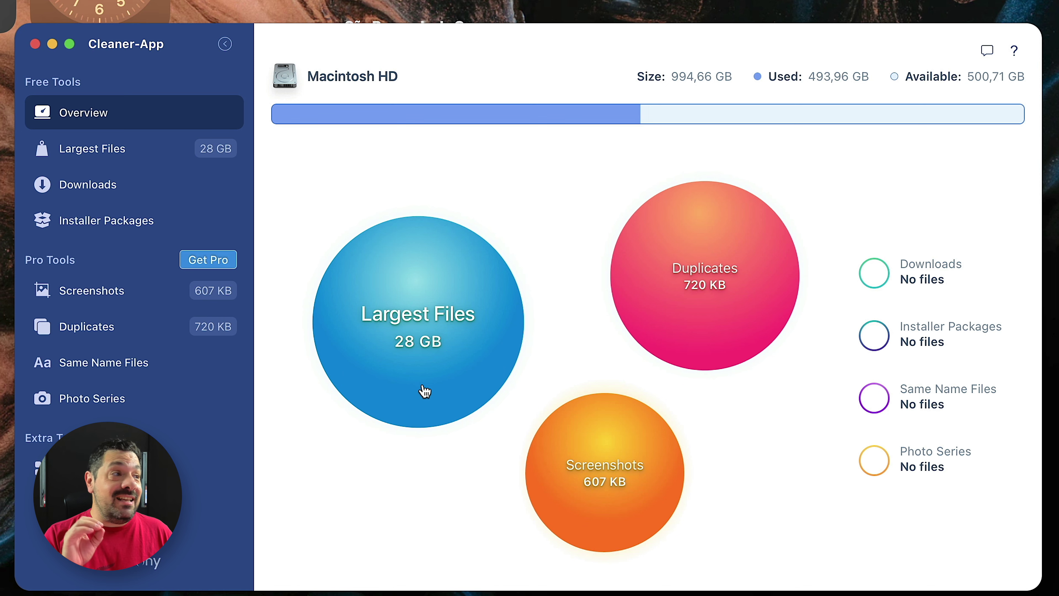
- In Cleaner-App, examine the Largest Files and Duplicates results and return to the Overview
left_click(413, 338)
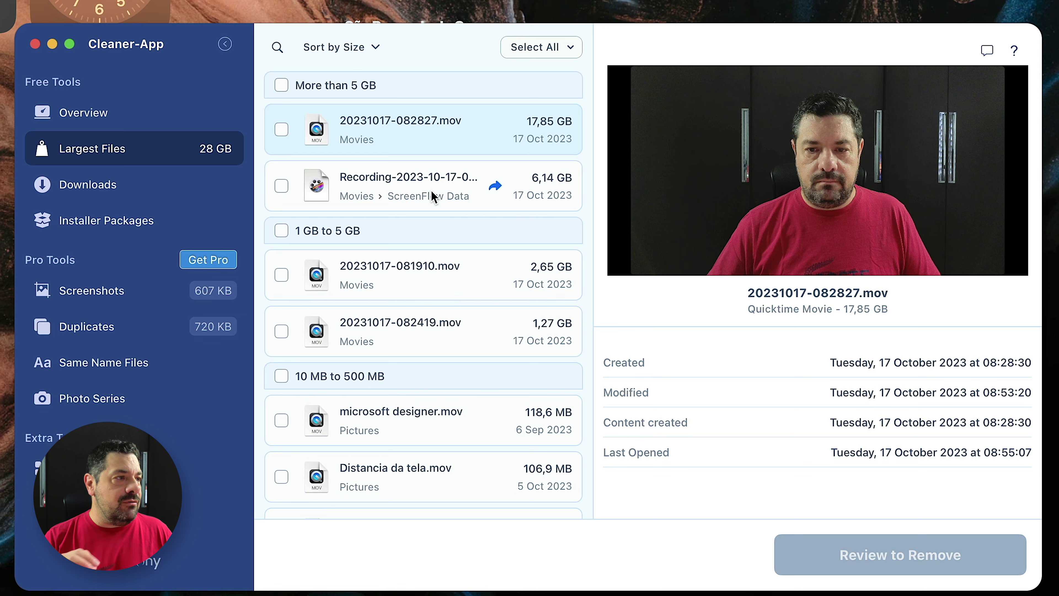
left_click(73, 113)
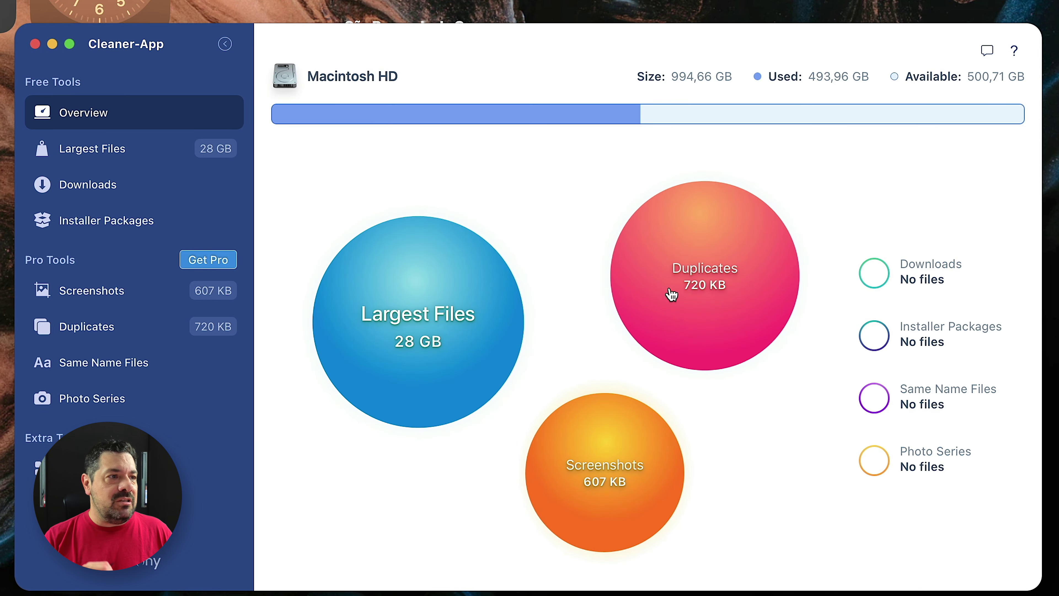
left_click(702, 288)
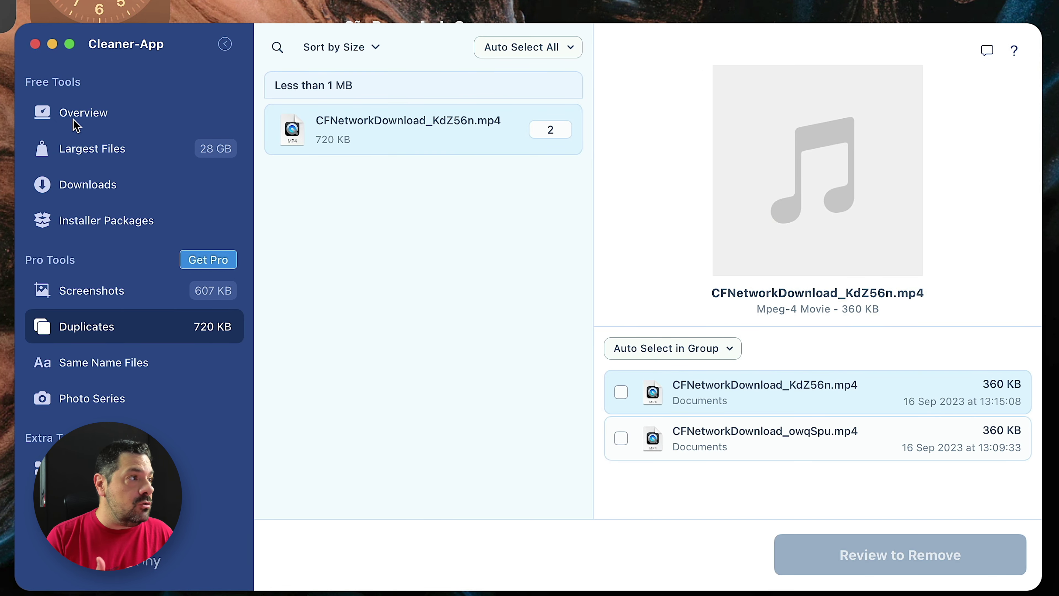
left_click(63, 111)
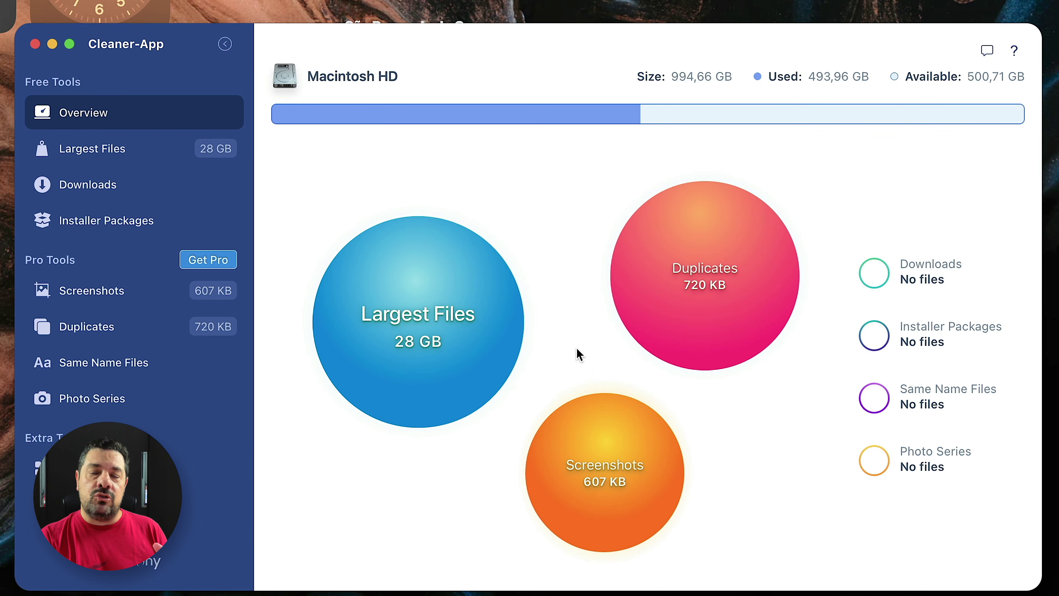